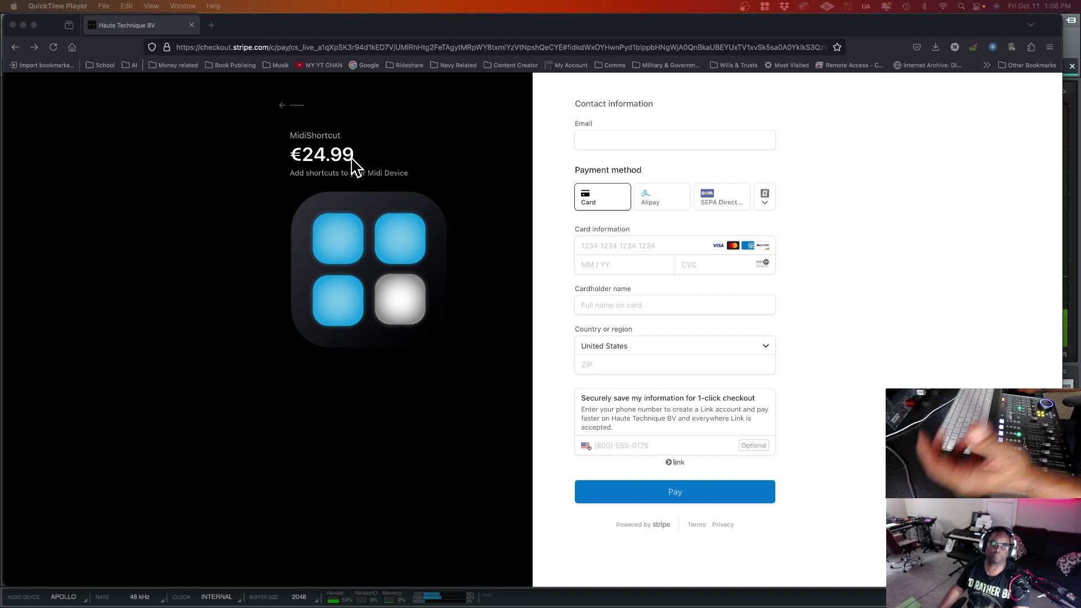
# Go back in Firefox to the MIDIShortcut Version 2.0.1 download page.
pyautogui.click(198, 48)
pyautogui.click(17, 48)
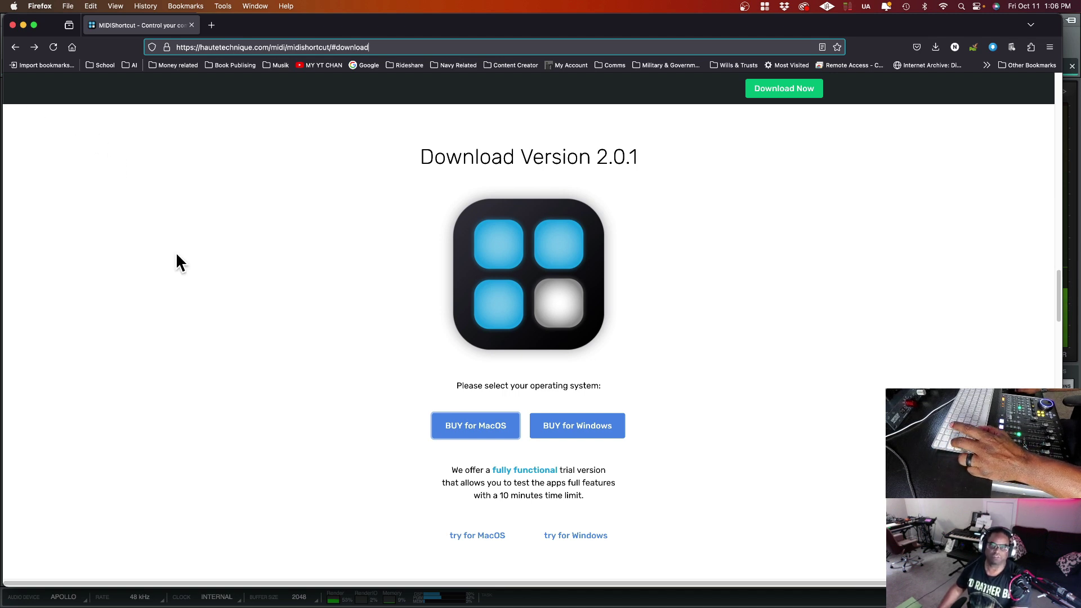
pyautogui.press('super+Tab')
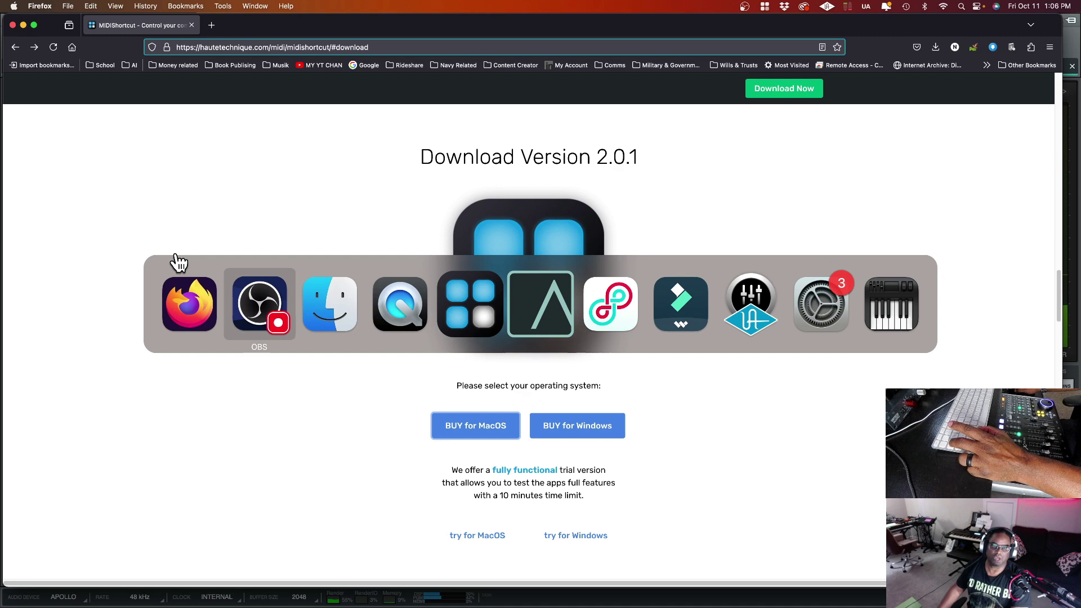
# Delete the Note 62 shift+command+N mapping so only the note 51 entry remains.
pyautogui.press('super+Tab')
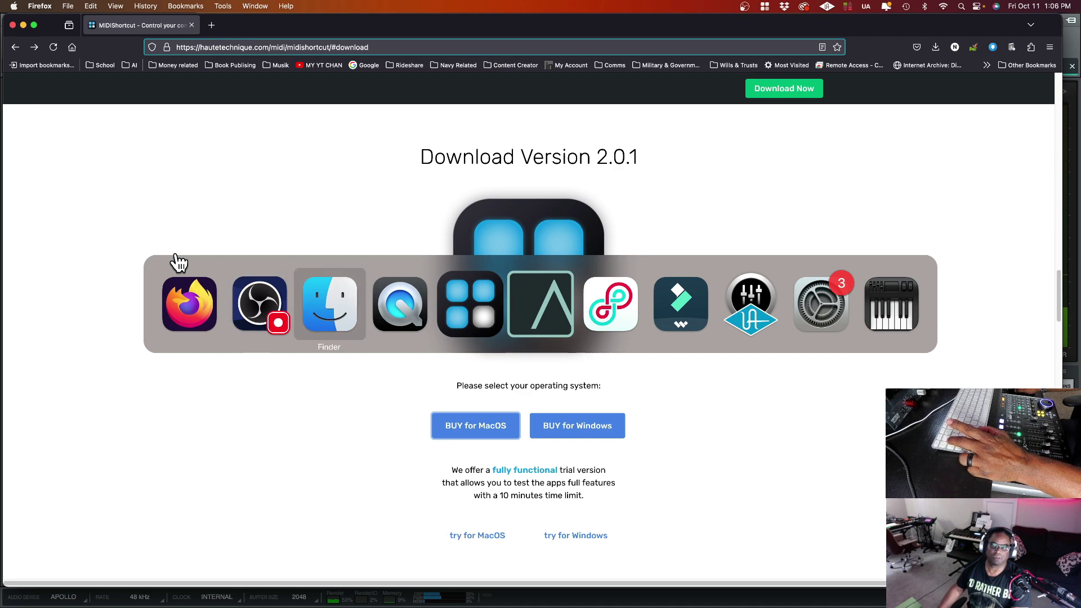
pyautogui.press('super+Tab')
pyautogui.press('super+Tab')
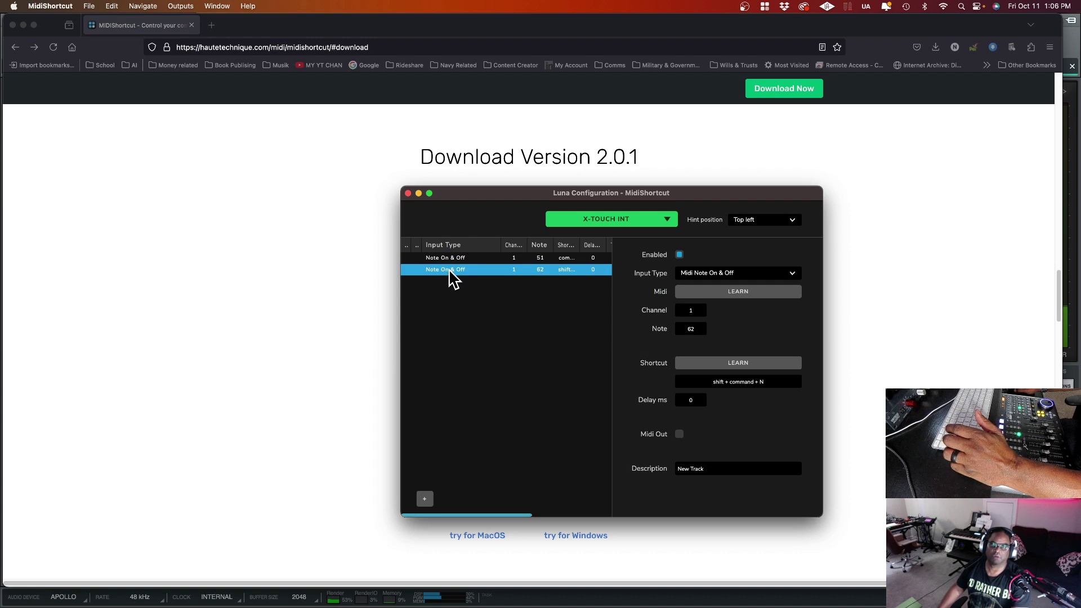
pyautogui.press('BackSpace')
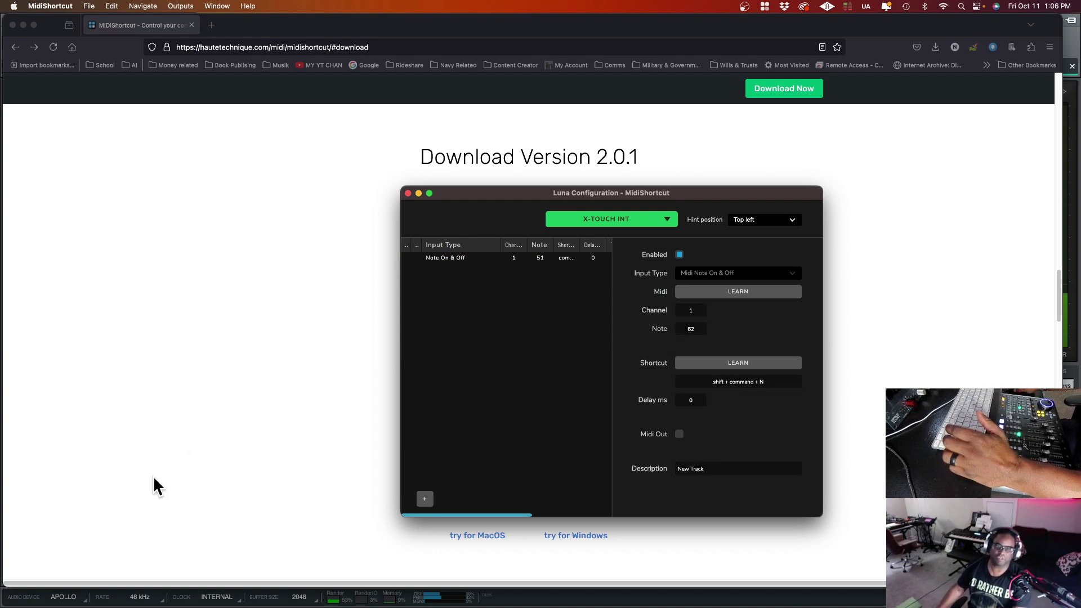
pyautogui.press('super+Tab')
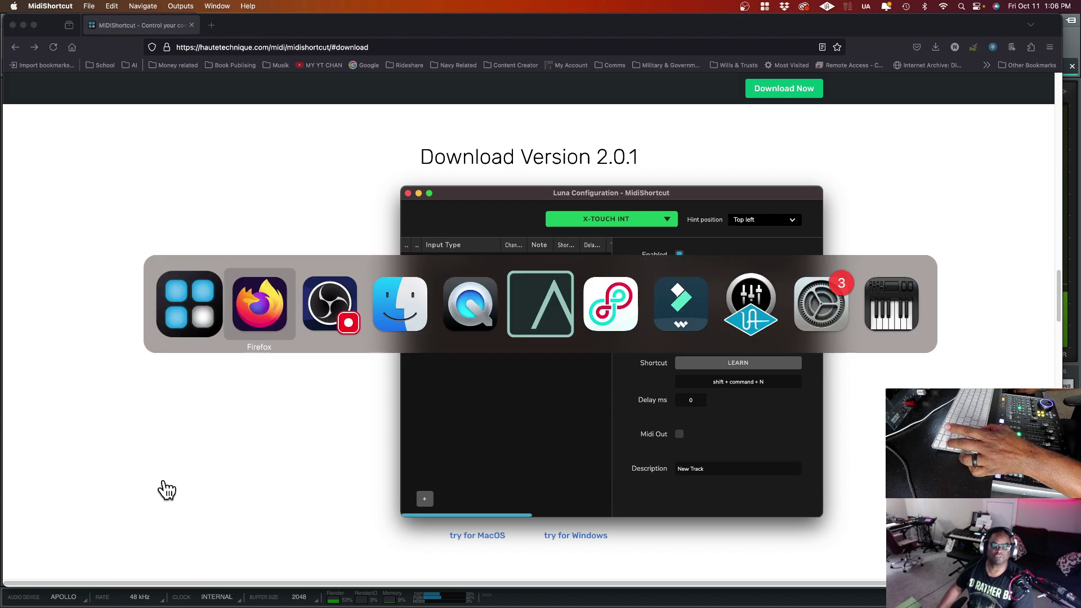
# Cancel LUNA's Create New Tracks panel to restore the full track list.
pyautogui.press('super+Tab')
pyautogui.press('super+Tab')
pyautogui.press('super+Tab')
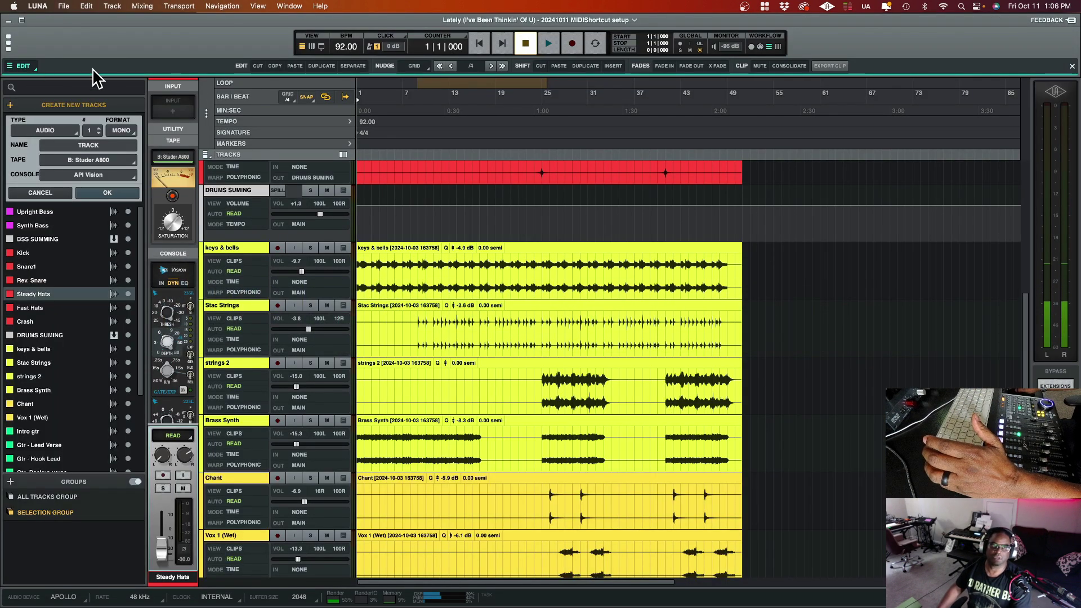
pyautogui.click(808, 320)
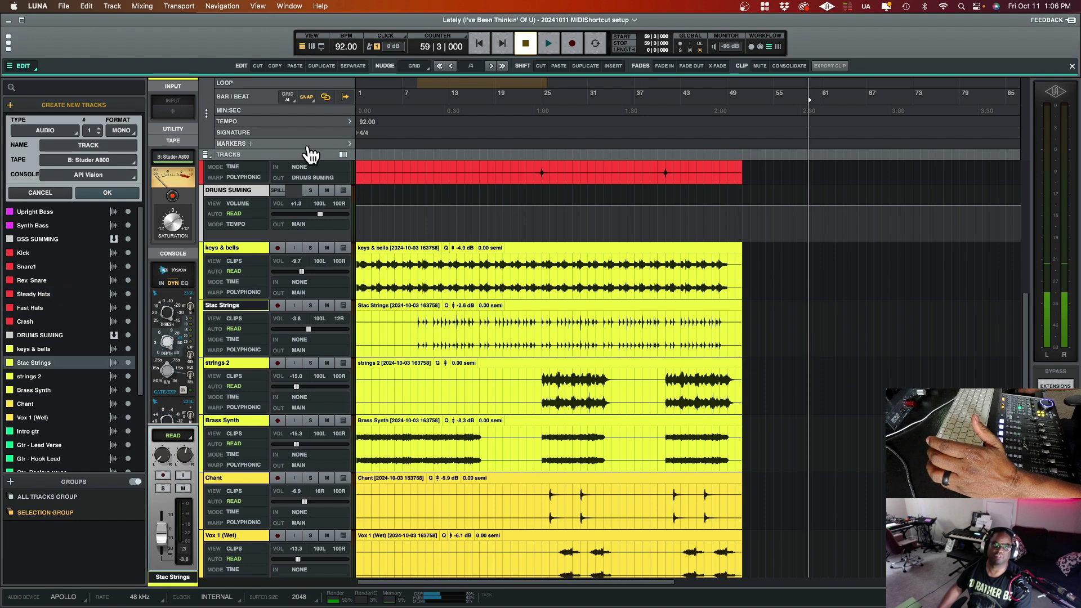
pyautogui.click(34, 191)
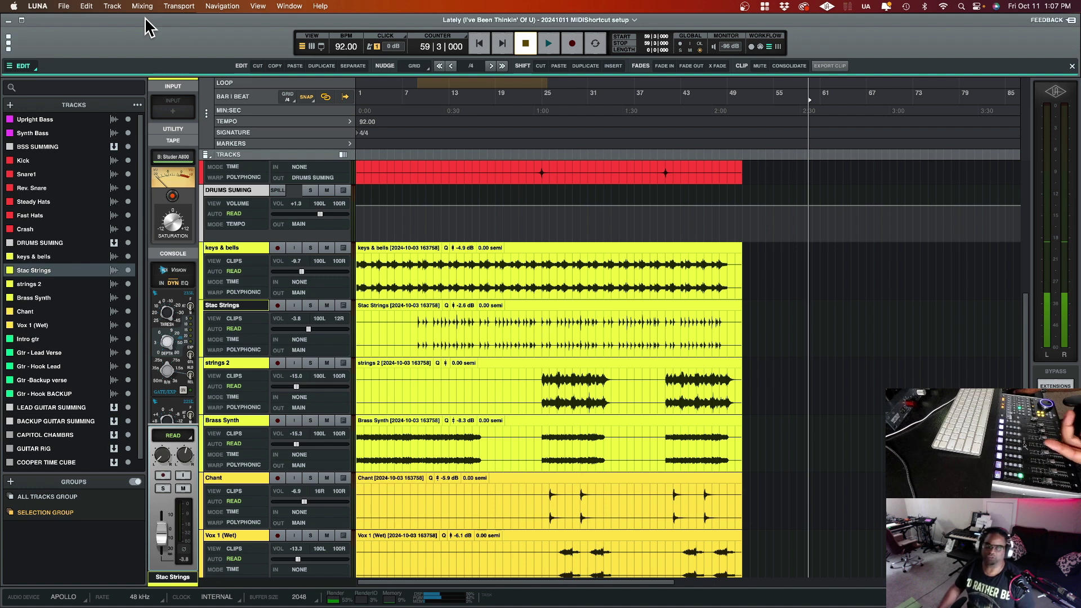
# Check the New Tracks shortcut in LUNA's Track menu, then return to MidiShortcut.
pyautogui.click(112, 8)
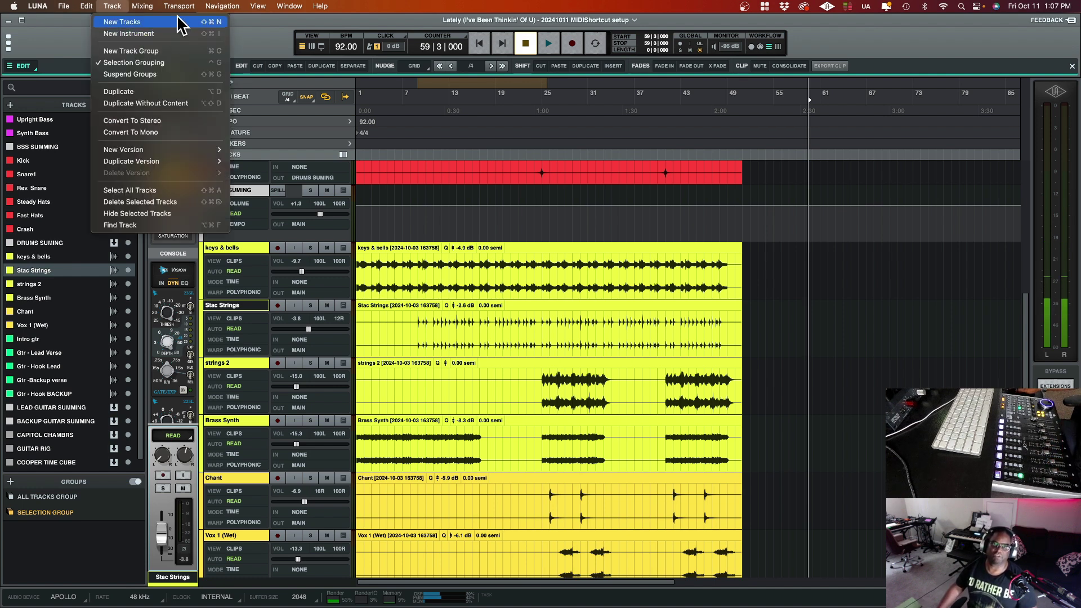
pyautogui.moveTo(158, 8)
pyautogui.moveTo(112, 8)
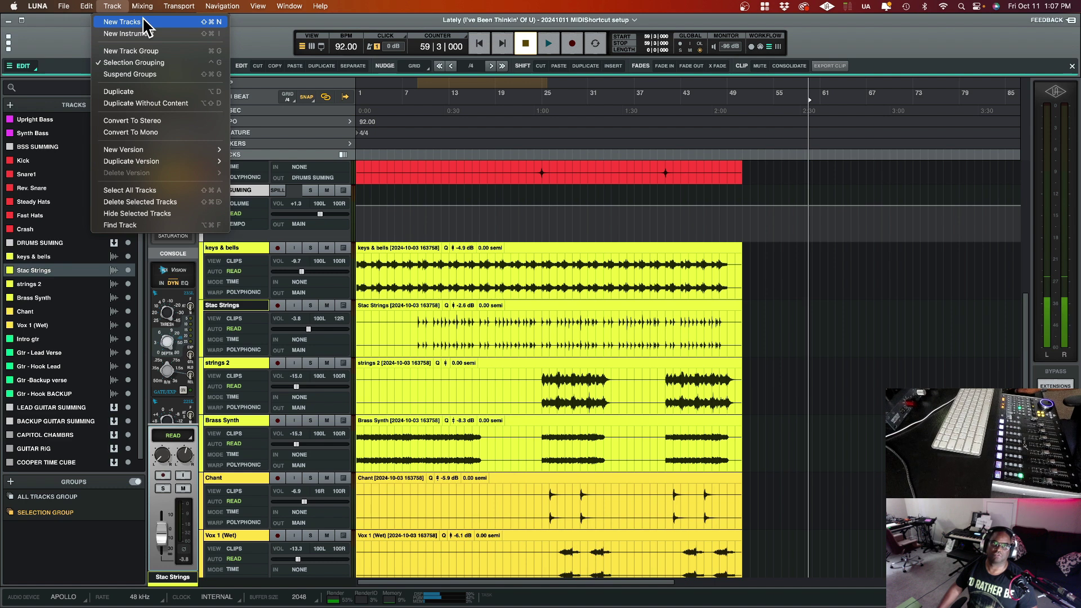
pyautogui.click(39, 32)
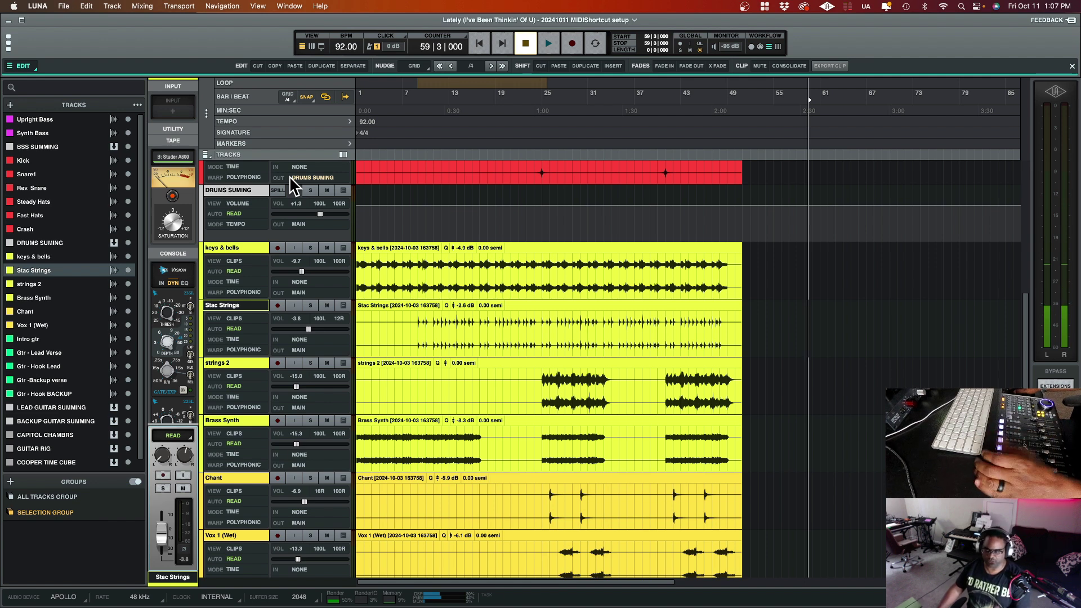
pyautogui.moveTo(422, 606)
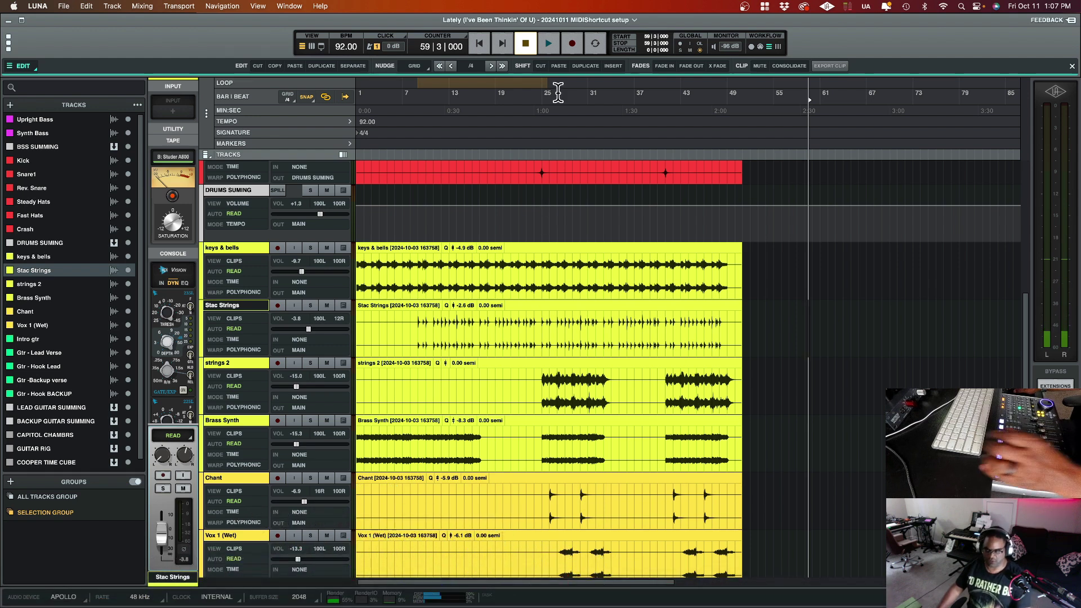
pyautogui.press('super+Tab')
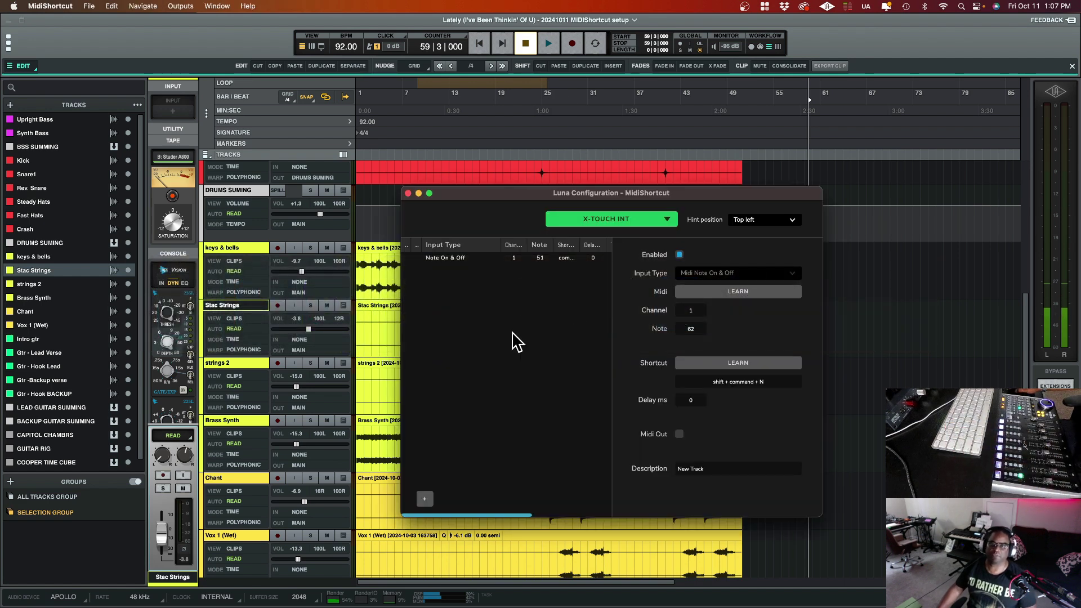
# Add a new mapping and learn the X-Touch button as note 62 on channel 1.
pyautogui.click(425, 499)
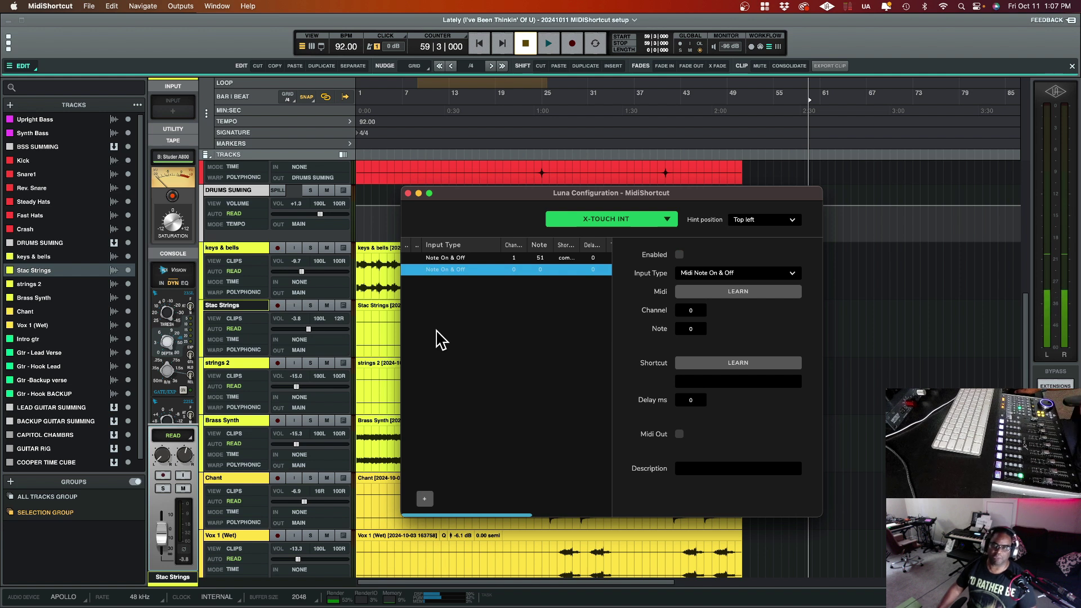
pyautogui.click(752, 292)
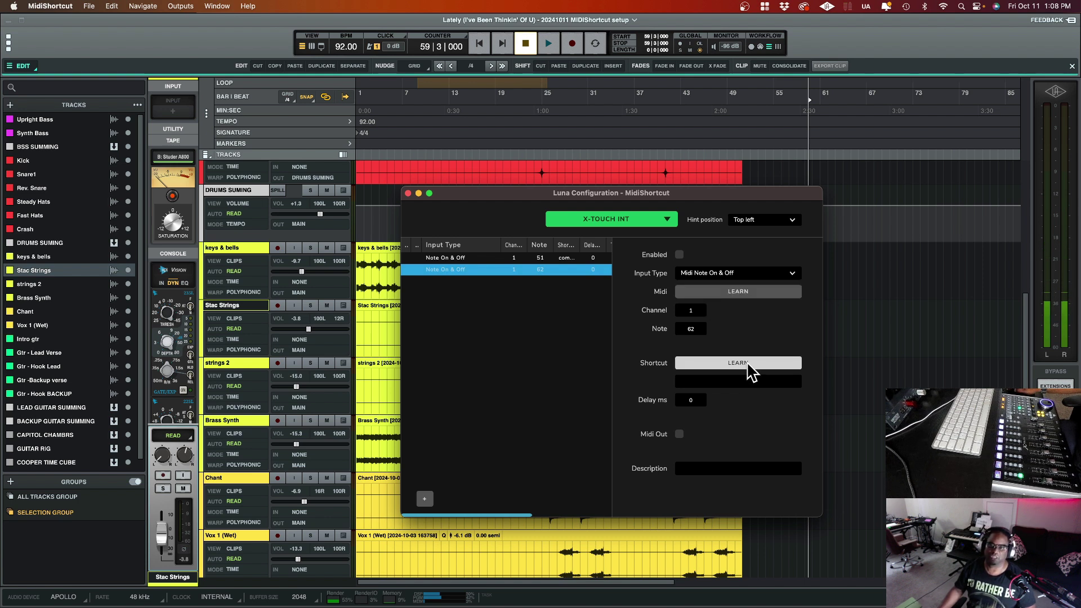
# Record shift+command+N as the note 62 mapping's shortcut and describe it as 'New Track'.
pyautogui.click(749, 364)
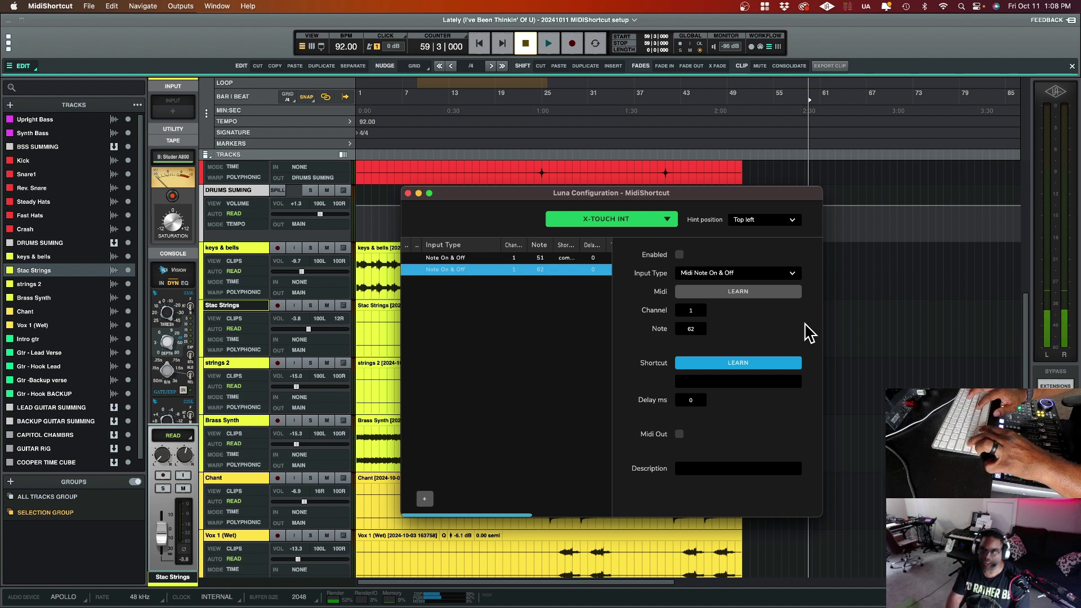
pyautogui.press('shift+super+n')
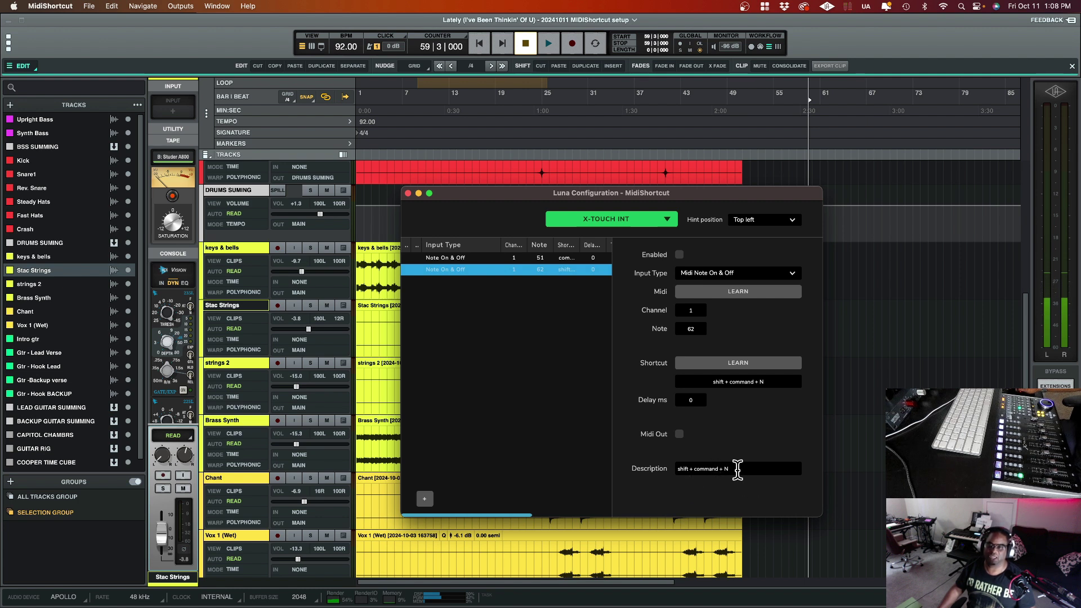
pyautogui.tripleClick(737, 468)
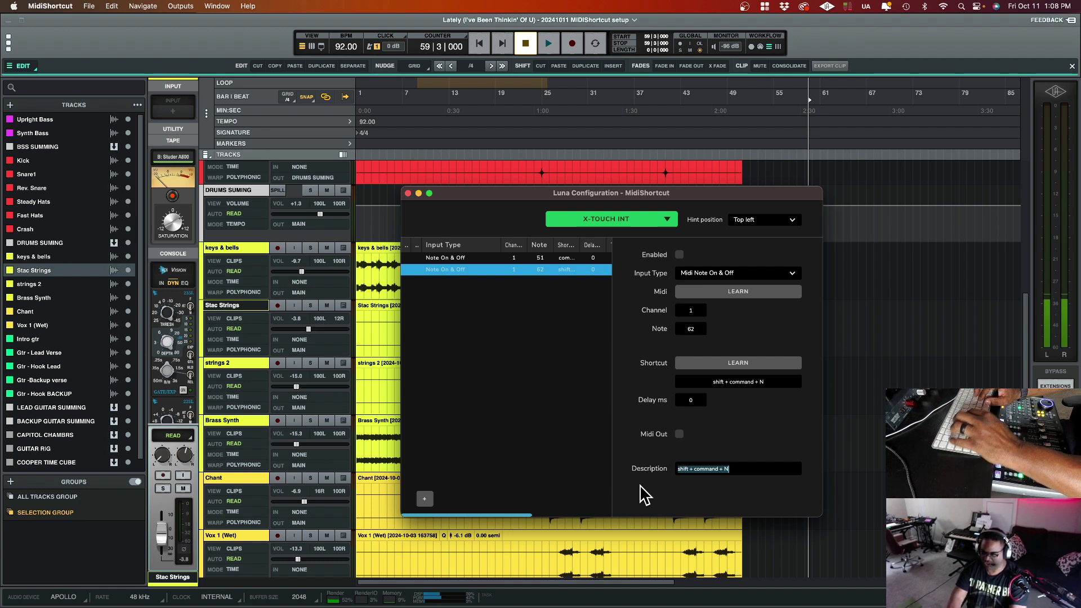
pyautogui.write('New Track')
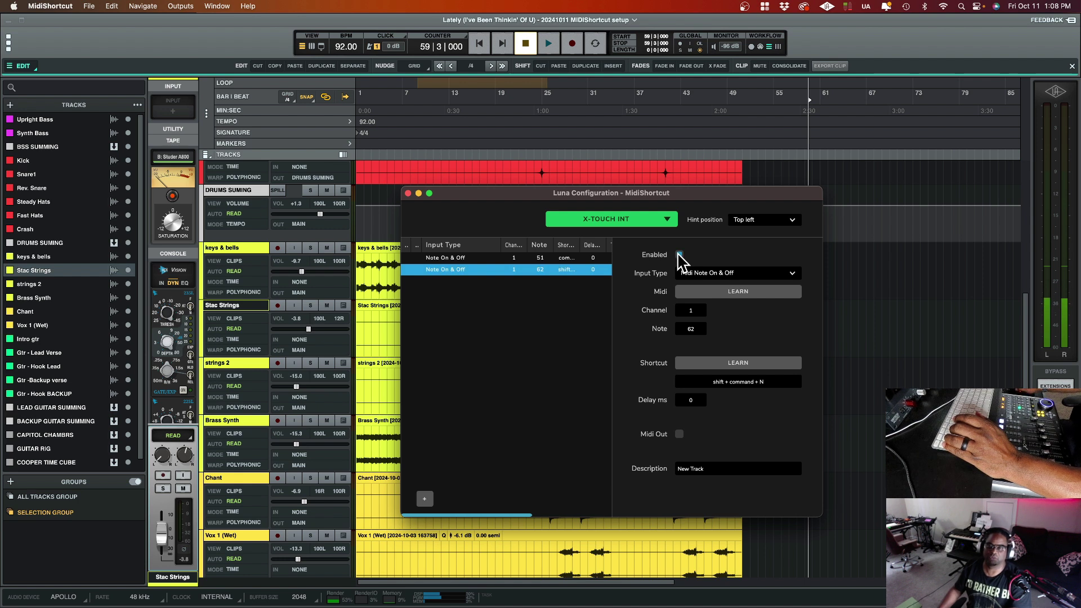
# Enable the note 62 mapping with X-TOUCH INT kept as its MIDI device.
pyautogui.click(679, 254)
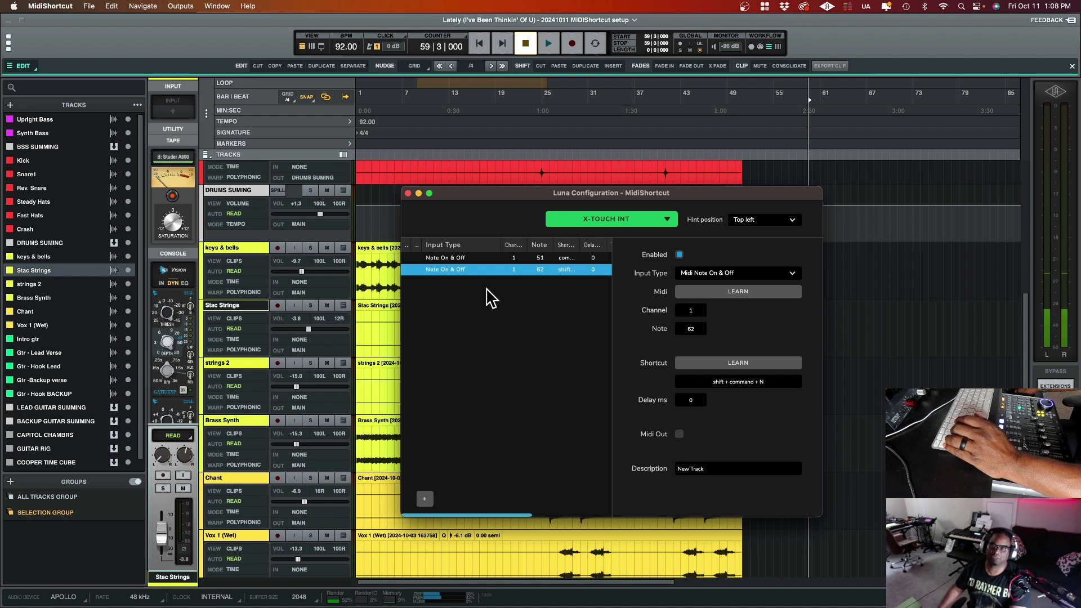
pyautogui.click(614, 221)
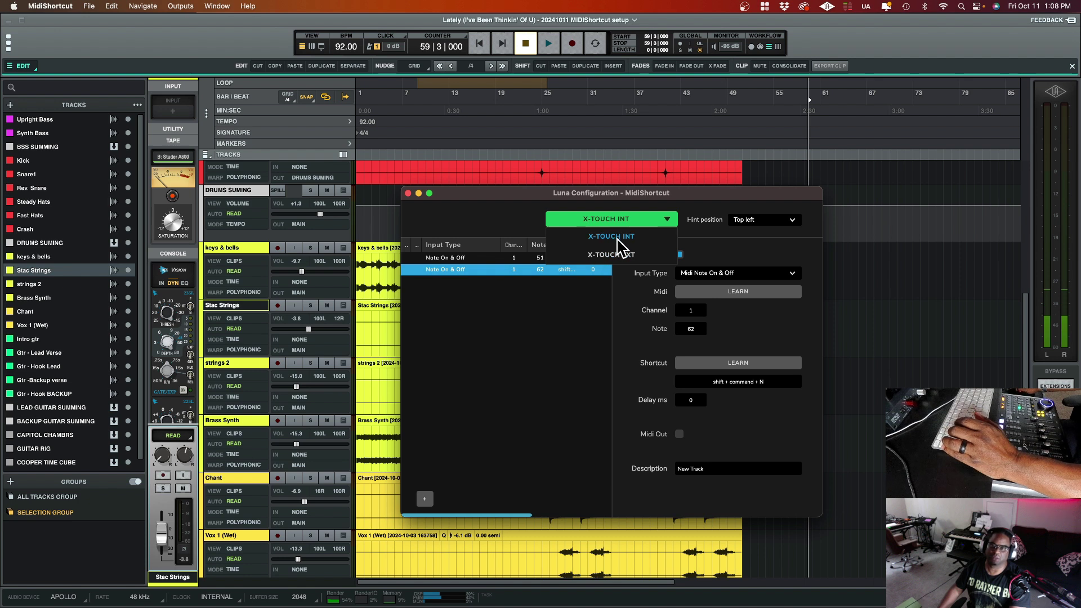
pyautogui.click(619, 239)
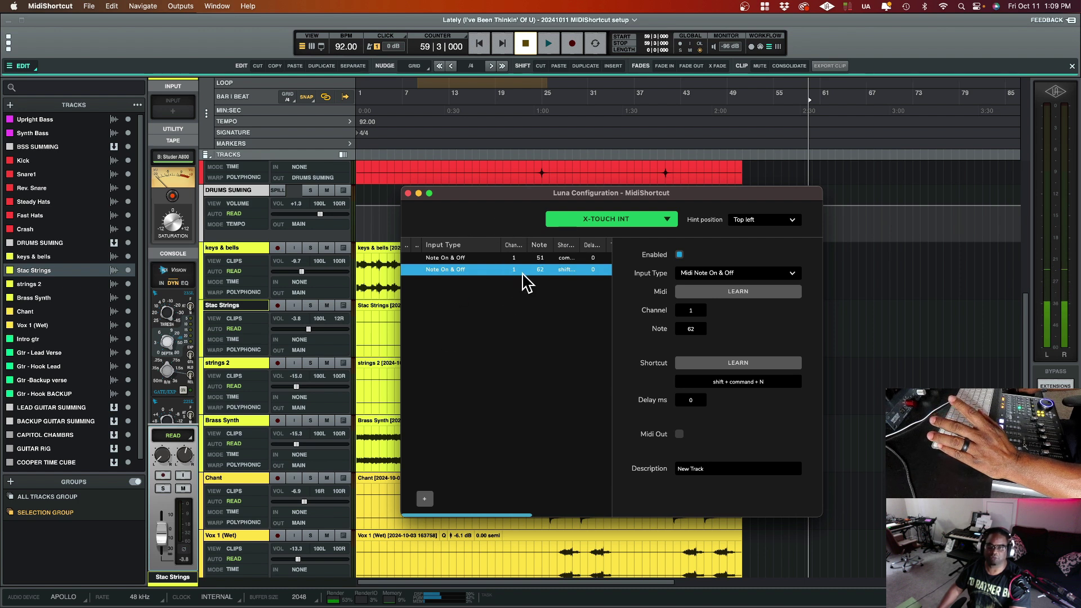
# Save the configuration as 'Luna Configuration', replacing the existing file.
pyautogui.click(88, 6)
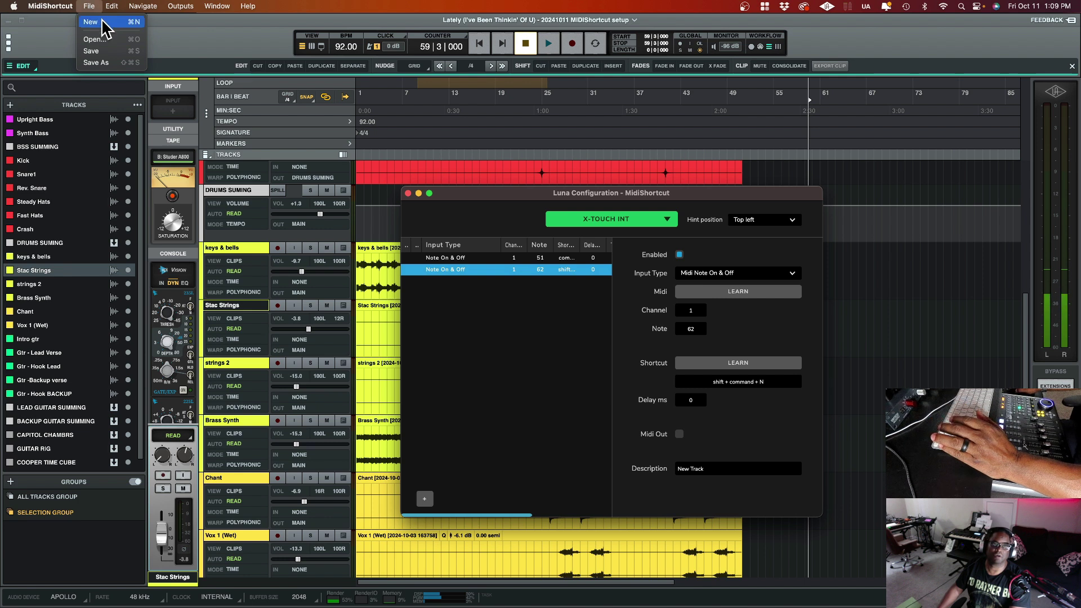
pyautogui.click(108, 62)
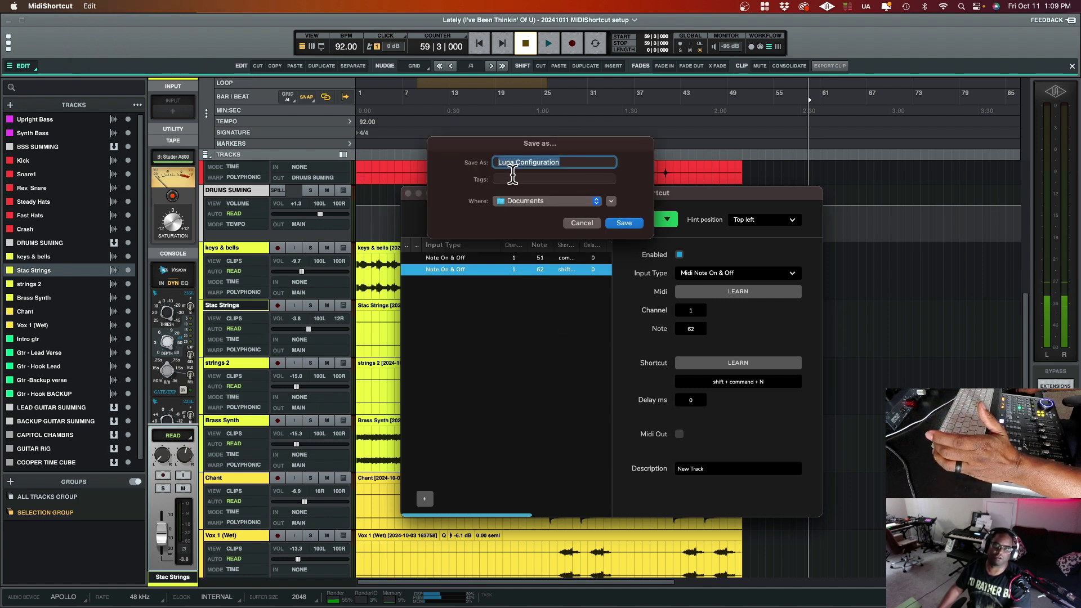
pyautogui.click(624, 222)
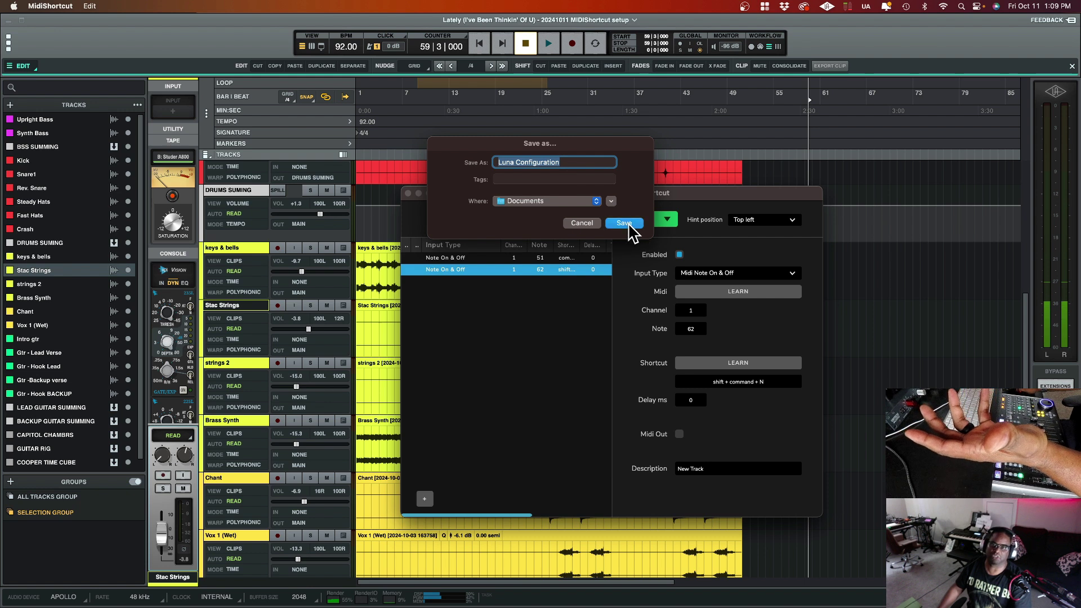
pyautogui.click(571, 284)
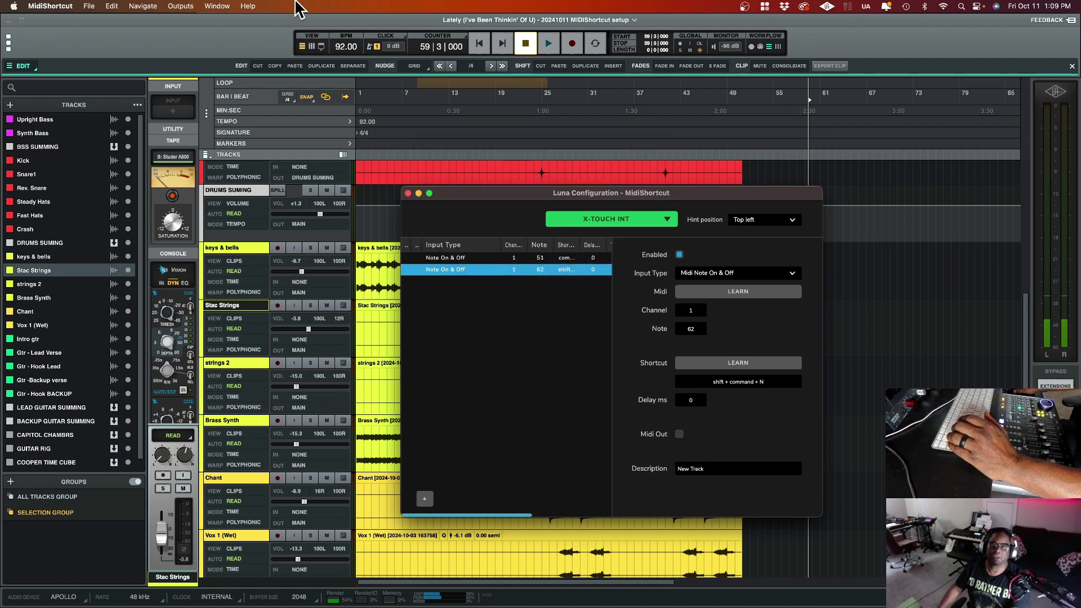
# Close the Luna Configuration window and dismiss the MidiShortcut menu-bar options.
pyautogui.click(408, 193)
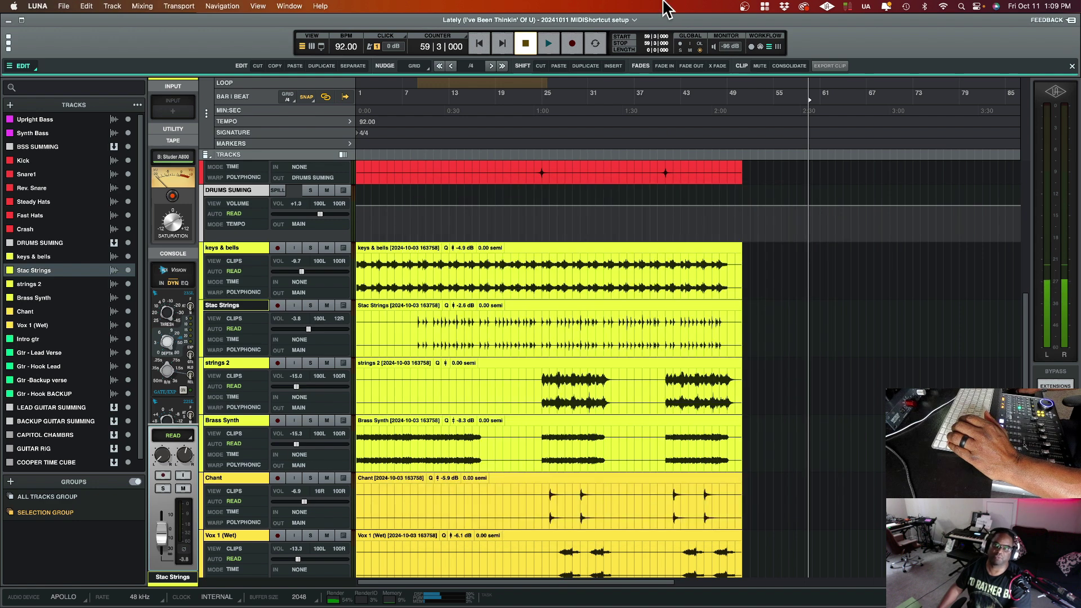
pyautogui.click(764, 6)
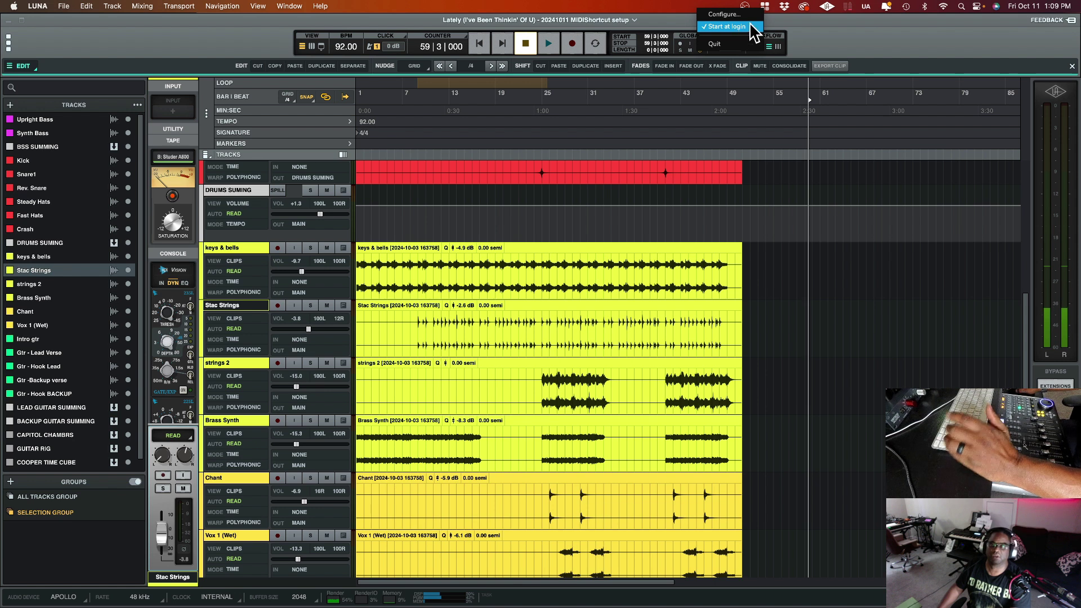
pyautogui.click(642, 8)
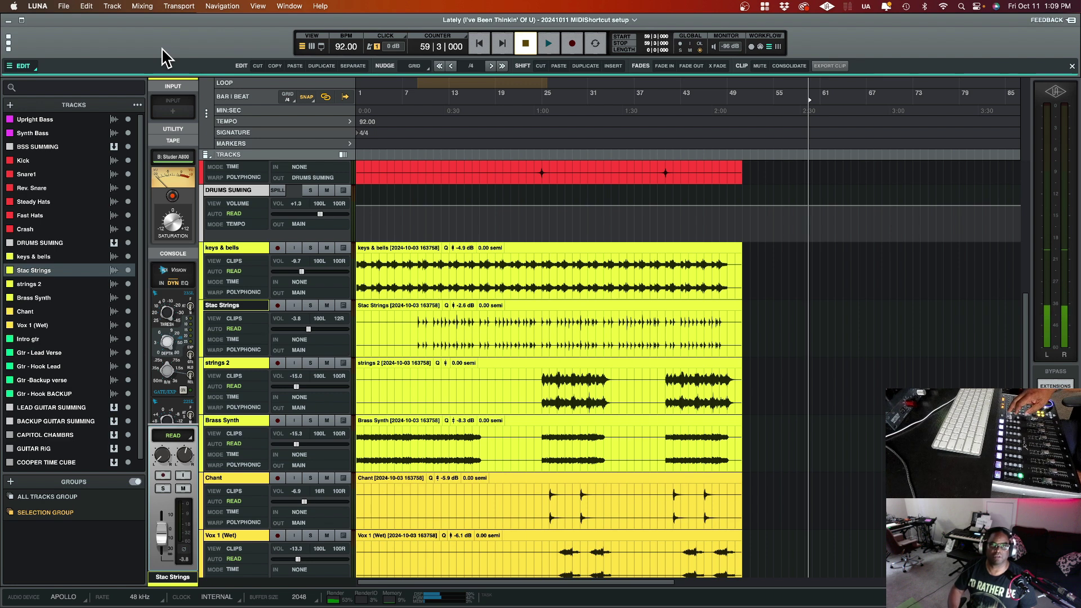
pyautogui.press('super+shift+n')
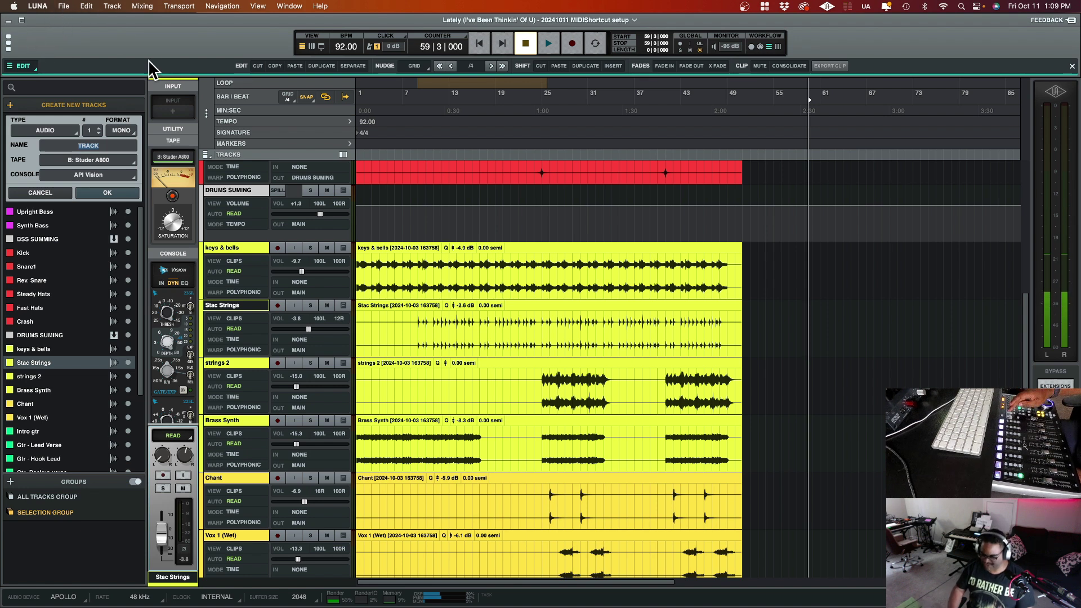
pyautogui.press('super+shift+n')
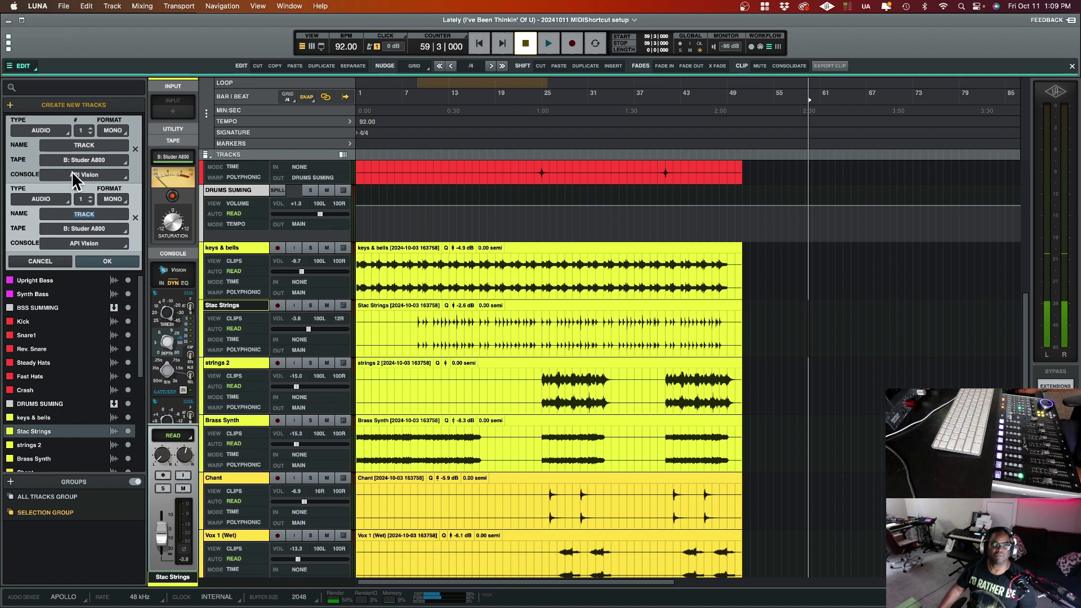
pyautogui.click(51, 131)
pyautogui.click(36, 106)
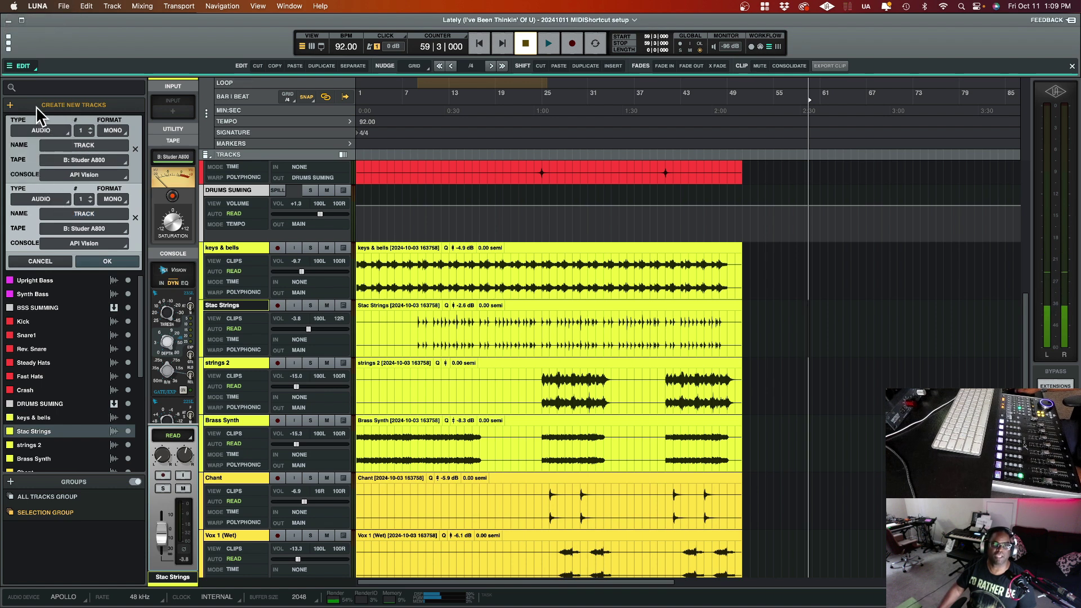
pyautogui.click(39, 261)
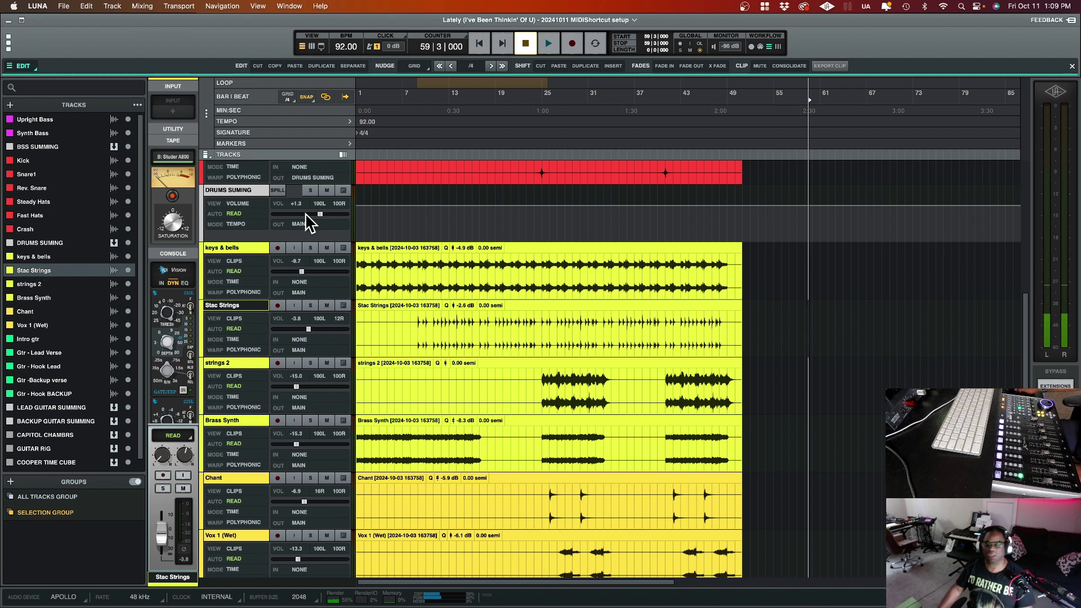